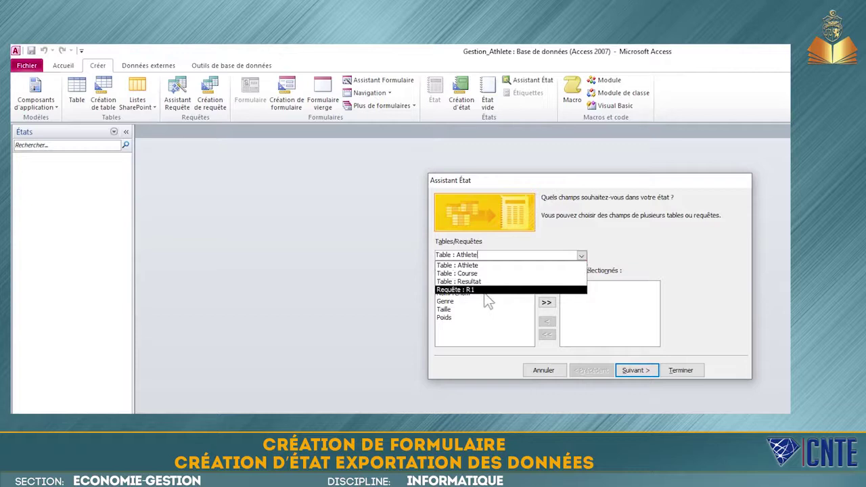
Step: Add all fields of query R1 to the report and group the records by Genre
left_click(491, 290)
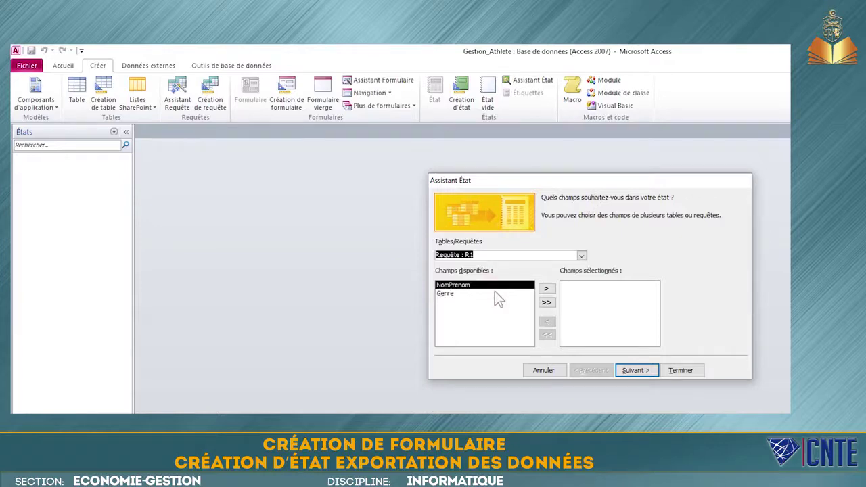
left_click(547, 302)
left_click(629, 375)
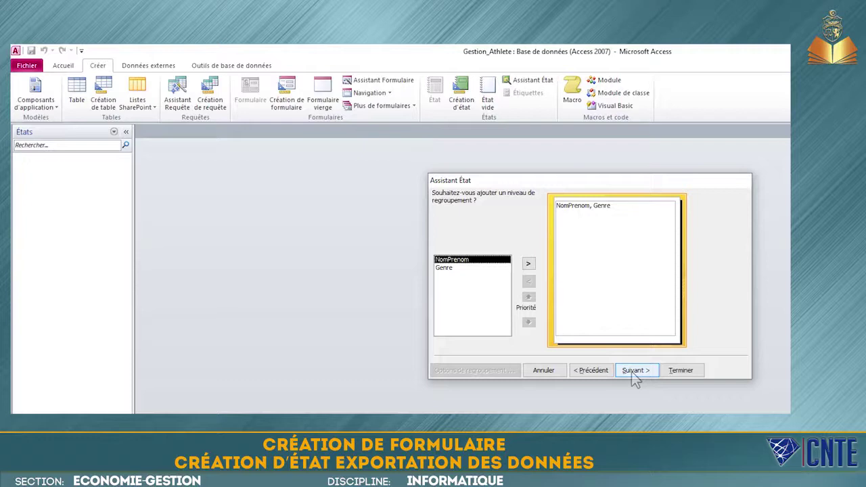
left_click(448, 267)
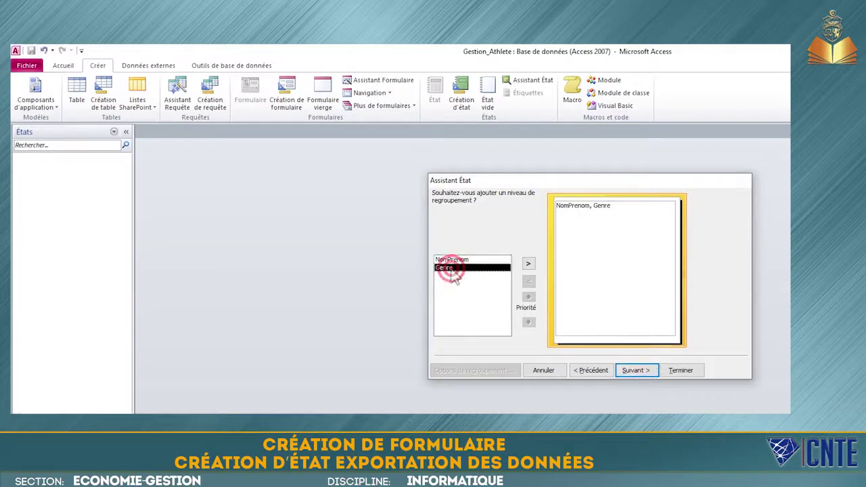
left_click(528, 263)
left_click(633, 371)
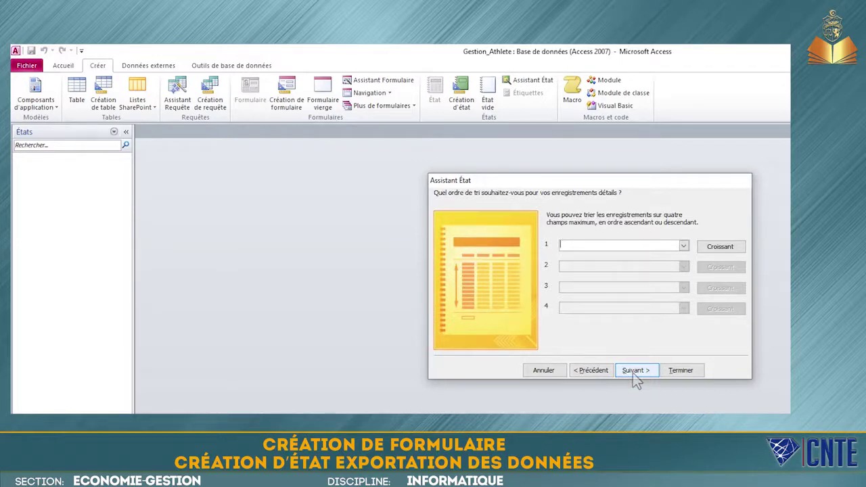
Step: Sort the report's records by NomPrenom in ascending order and choose the Contour layout in portrait orientation
left_click(683, 246)
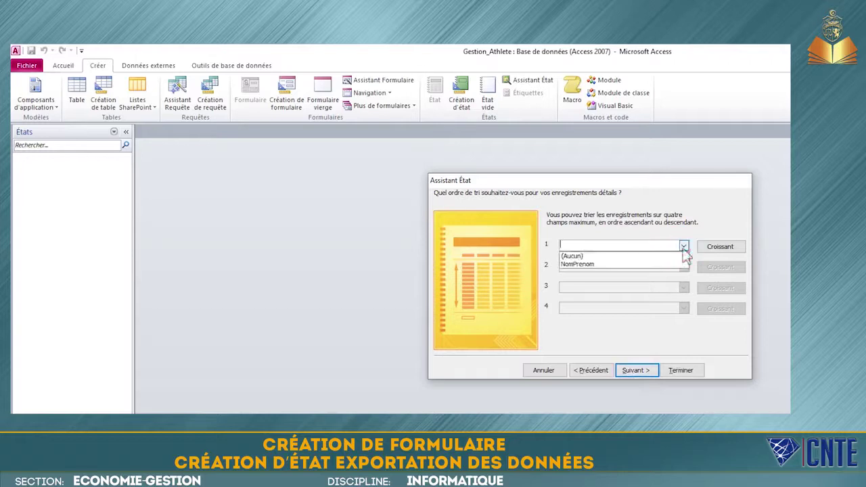
left_click(672, 266)
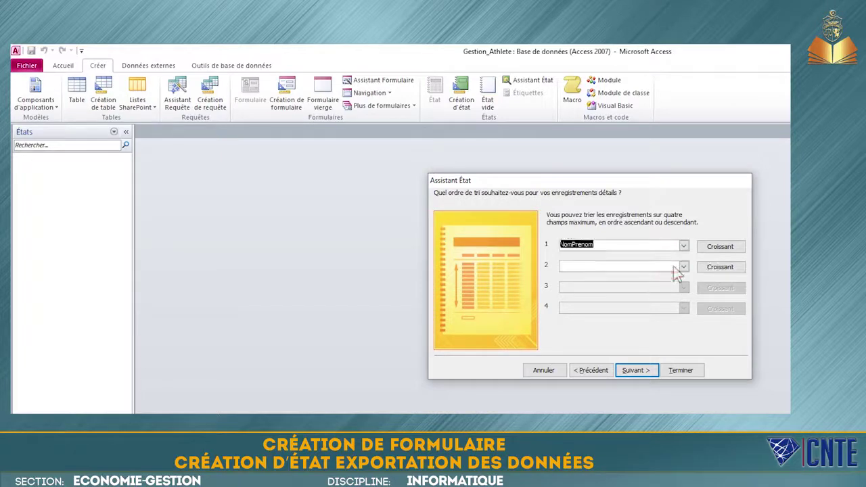
left_click(650, 375)
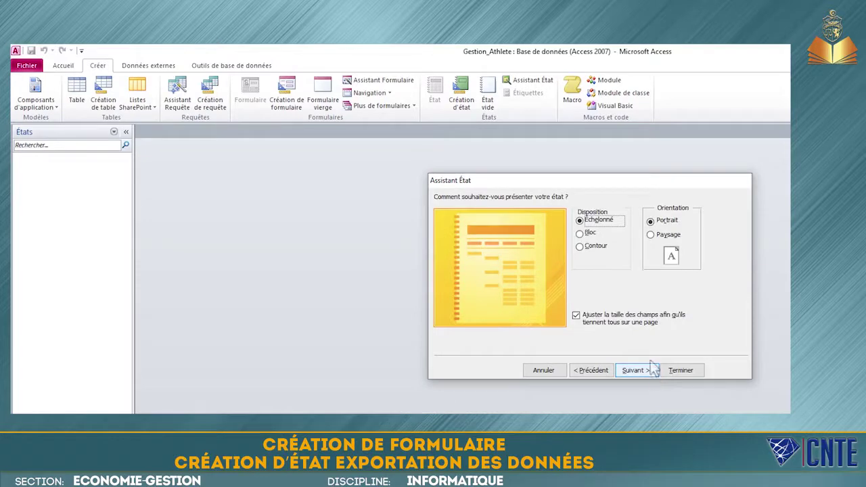
left_click(601, 246)
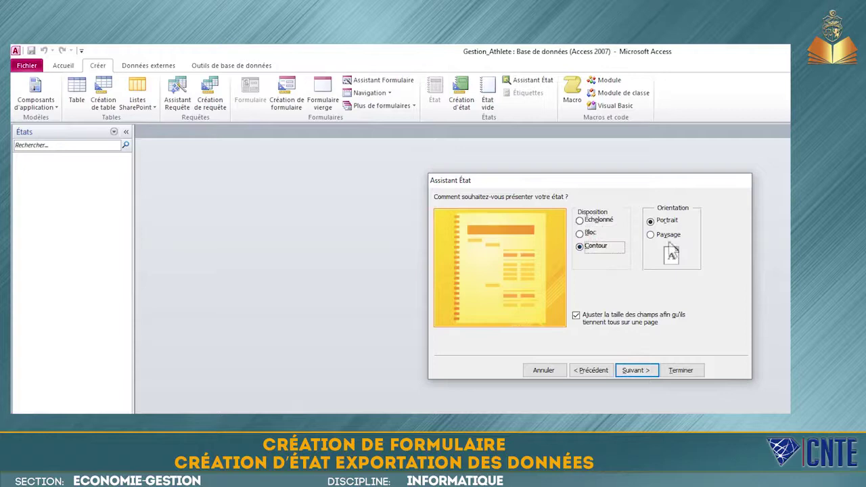
left_click(646, 372)
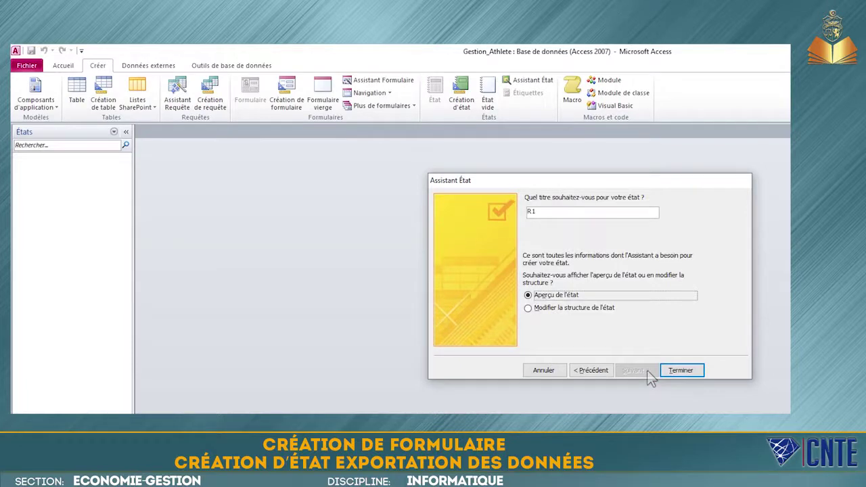
Step: Title the report Edit_R1, generate it in preview, and review the page down to its footer
left_click(528, 212)
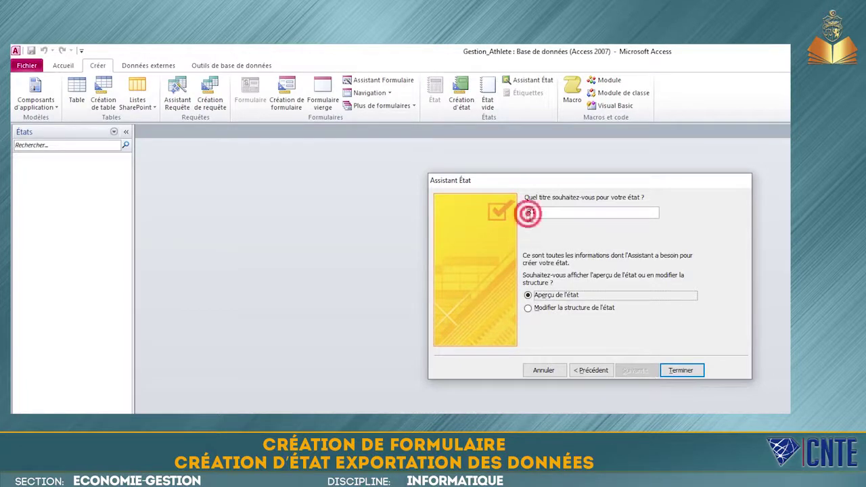
type("Edit_")
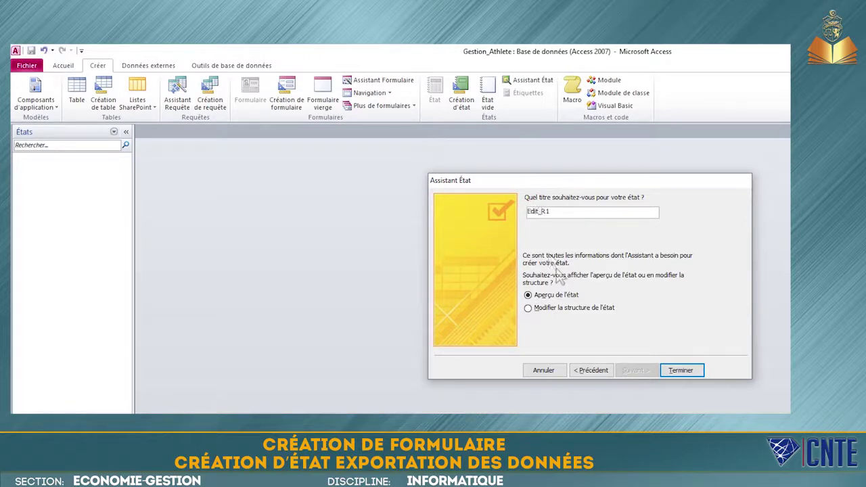
left_click(581, 326)
left_click(679, 373)
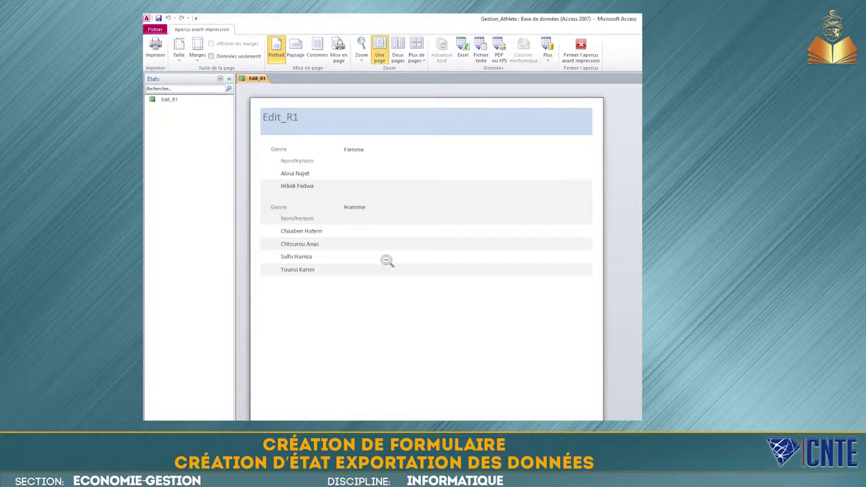
scroll(387, 261, "down", 3)
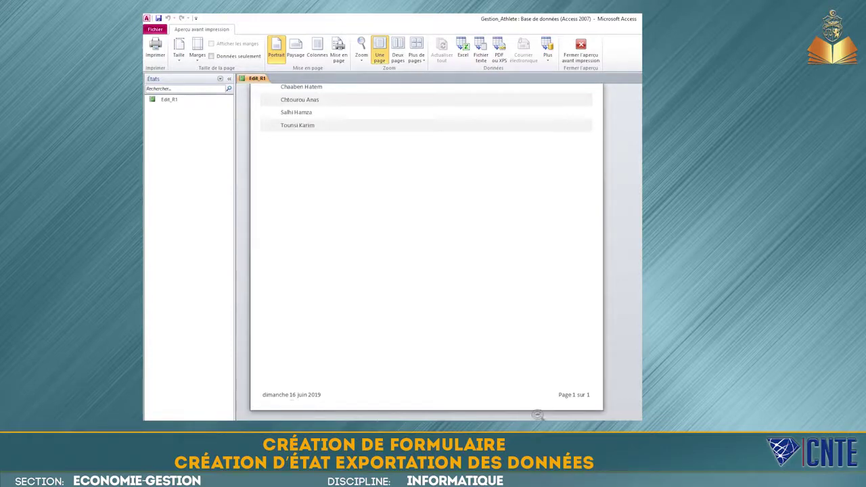
scroll(535, 331, "up", 3)
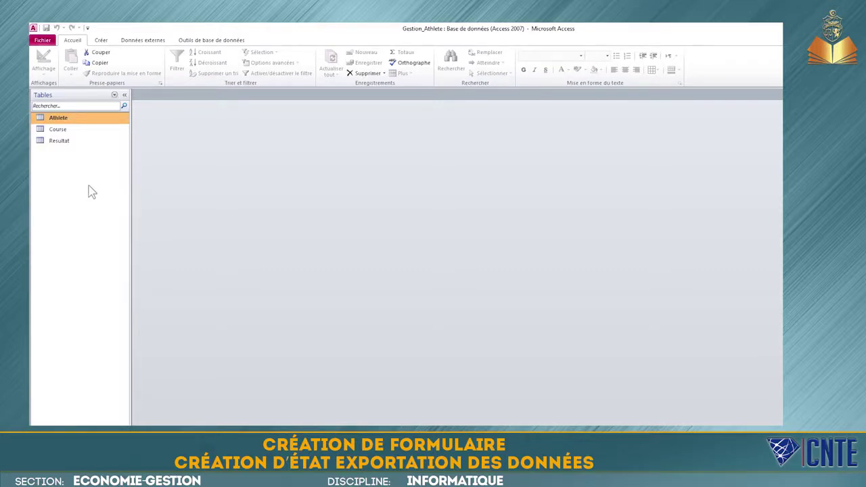
Step: Start an Excel export of the Athlete table, with the destination file Liste_Athletes on the desktop (Bureau) as Classeur Excel (*.xlsx)
left_click(140, 42)
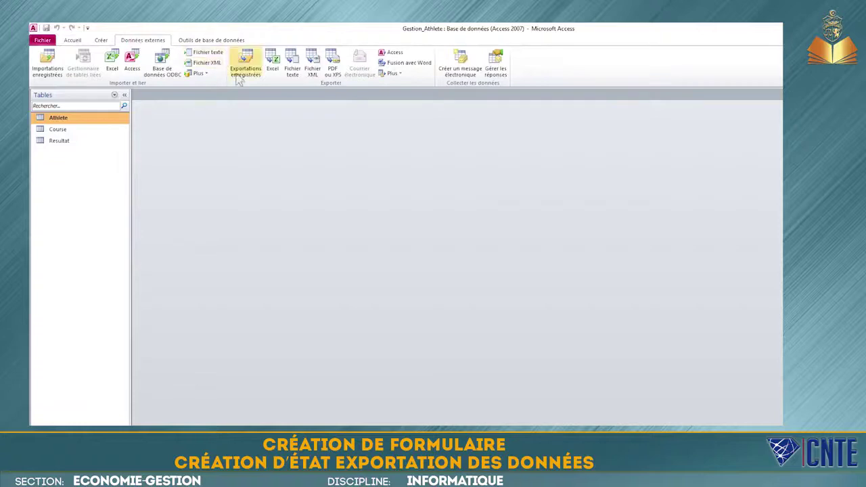
left_click(270, 70)
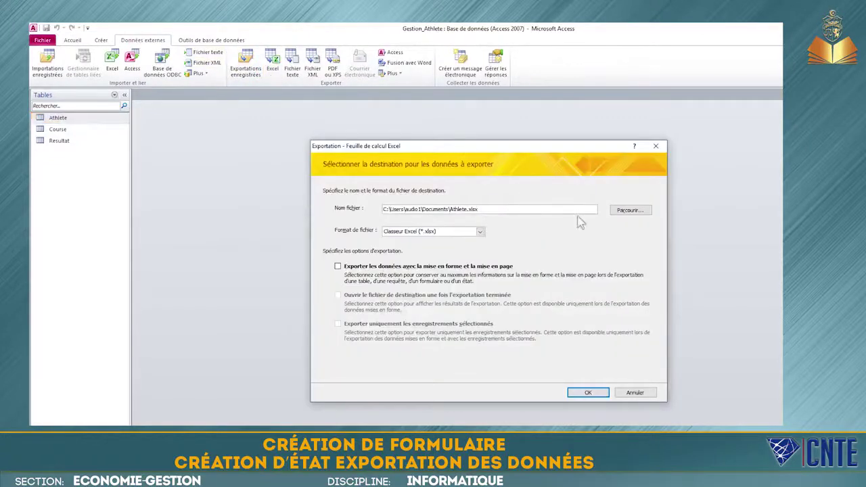
left_click(625, 212)
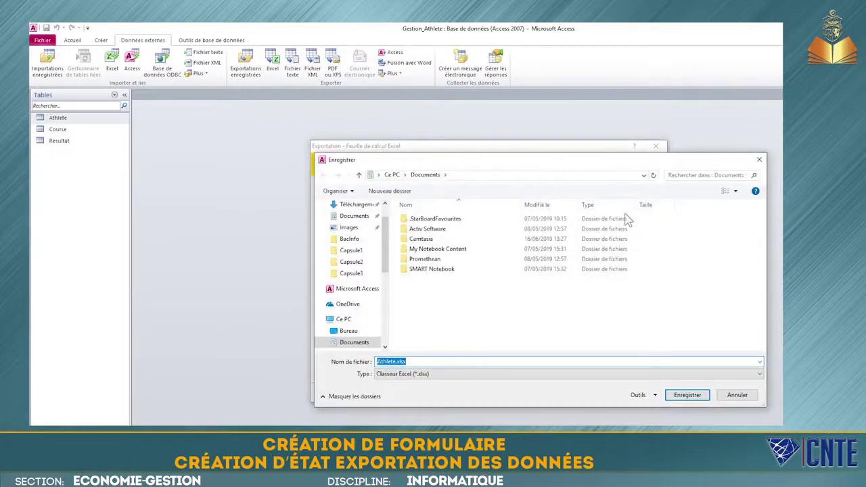
left_click(348, 331)
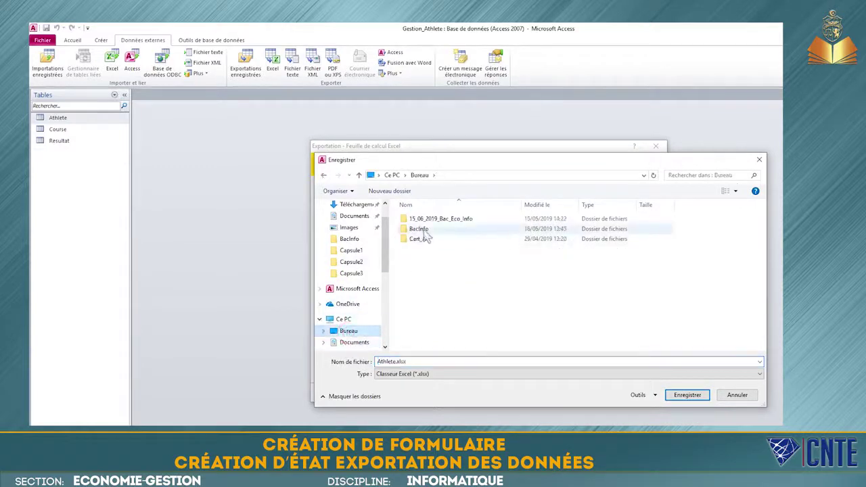
left_click(425, 231)
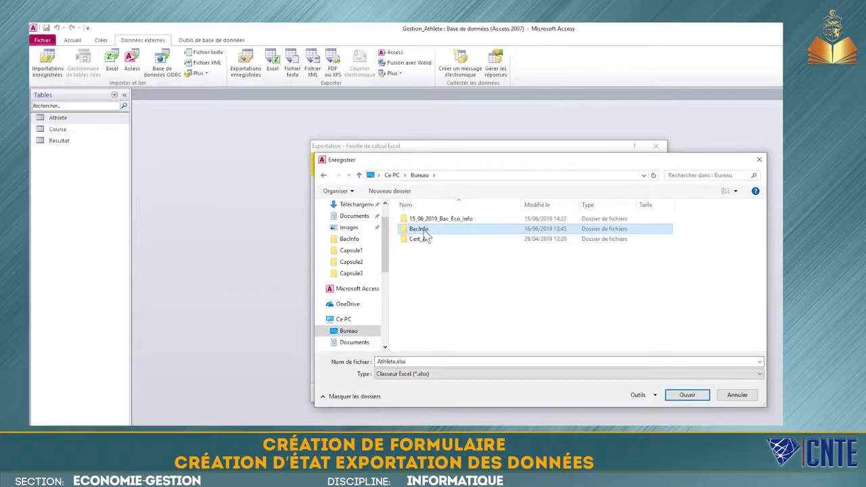
left_click(380, 361)
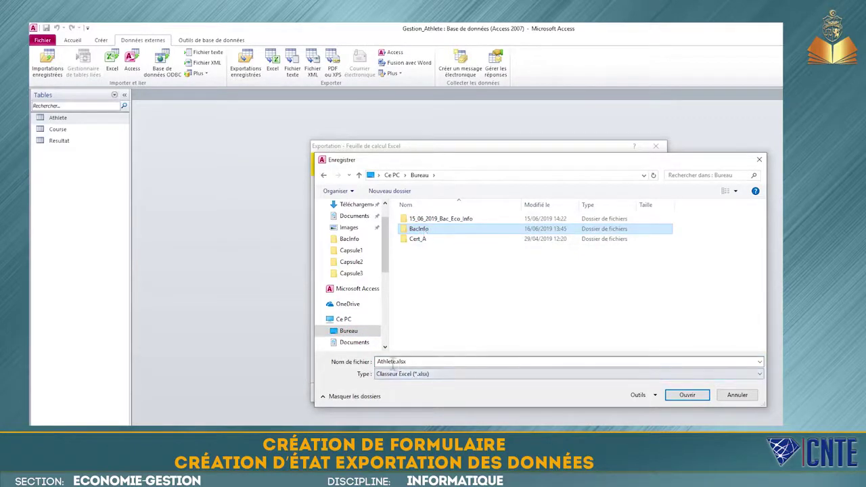
double_click(377, 361)
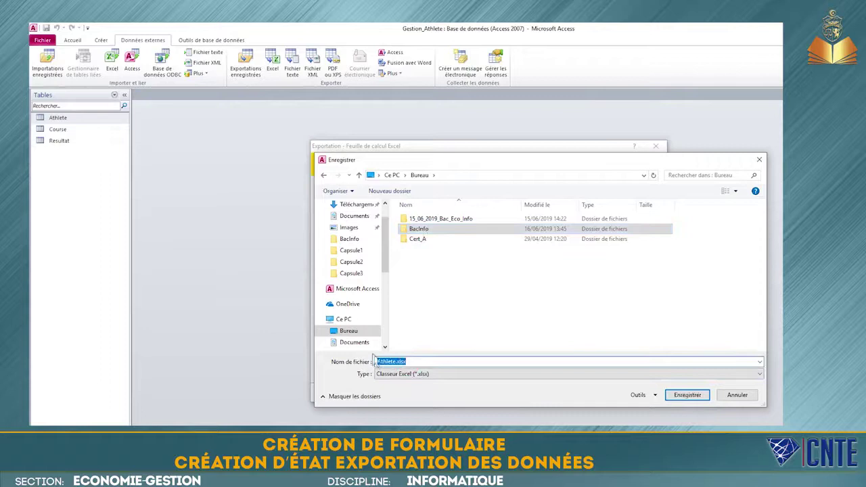
type("Liste_Athletes")
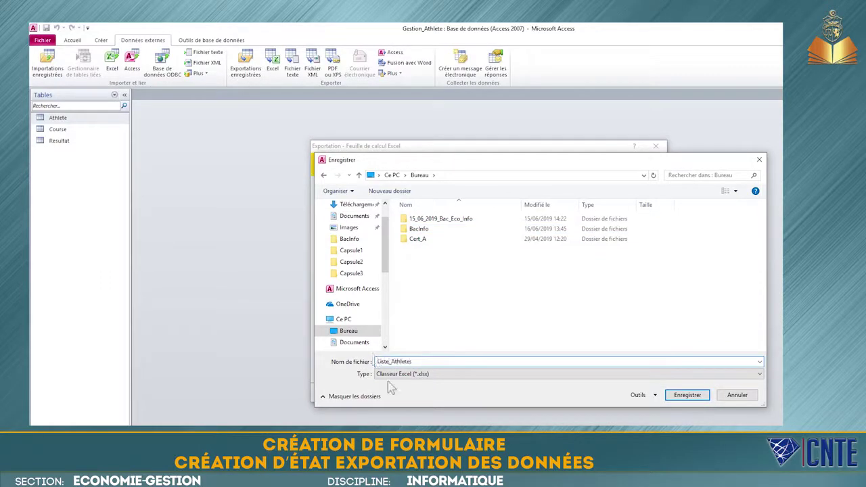
left_click(452, 374)
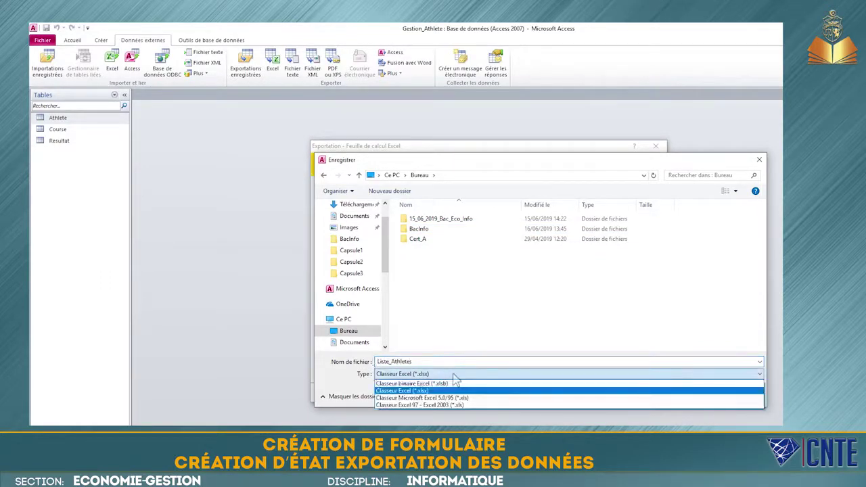
left_click(452, 374)
left_click(697, 392)
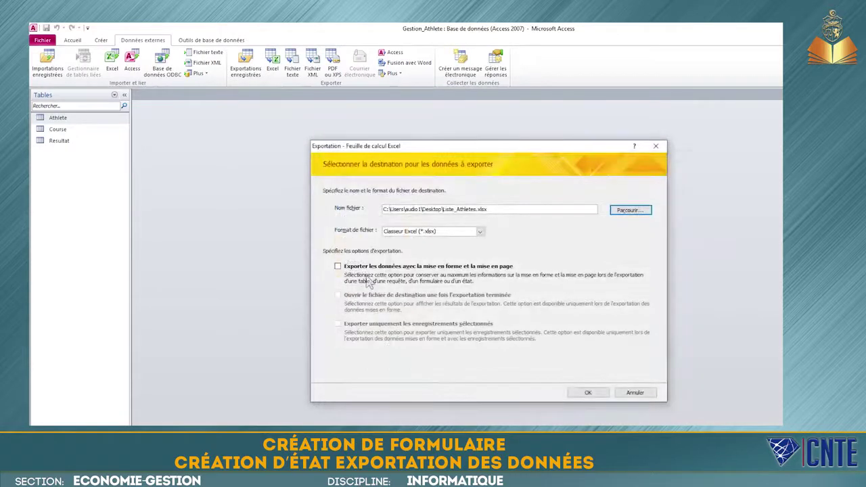
Step: Export the Athlete table with its formatting and layout, and have the destination file open once the export is finished
left_click(337, 267)
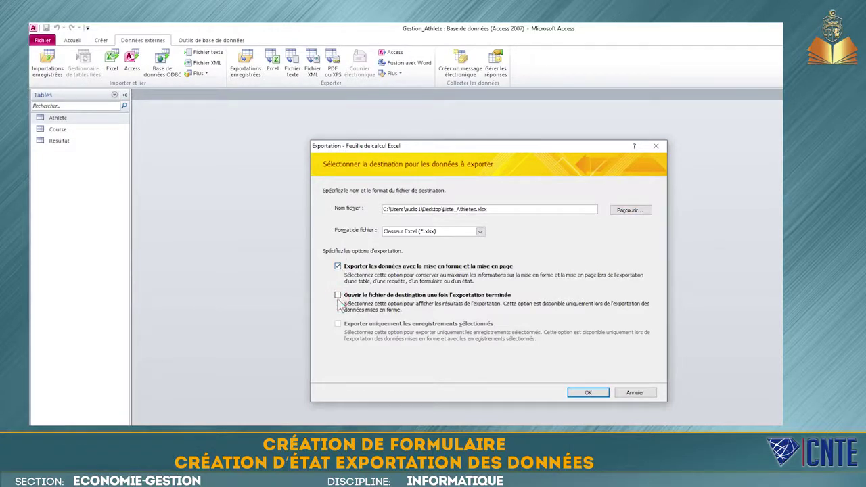
left_click(338, 296)
left_click(576, 391)
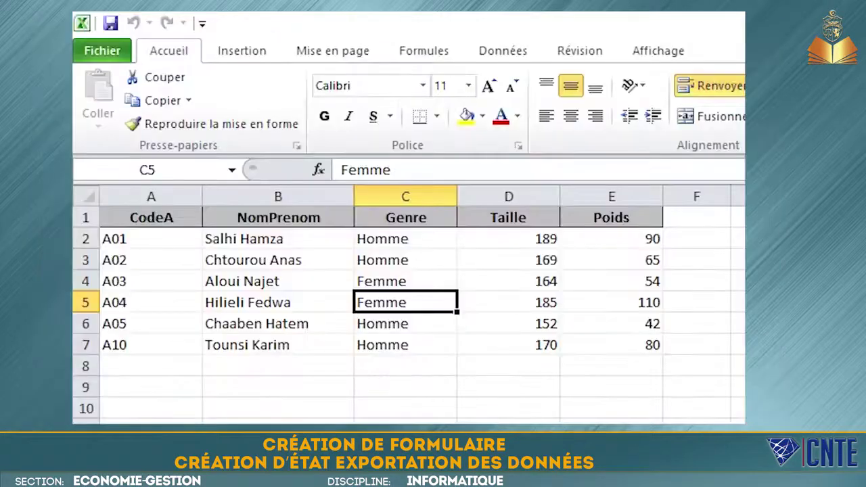